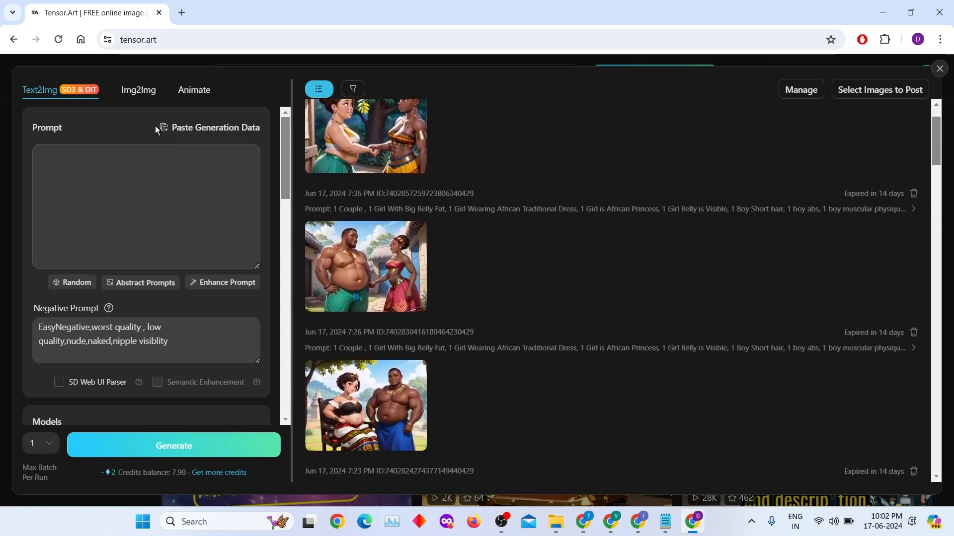
Switch to Img2Img, preview the woman's portrait PNG from the Desktop, and upload it
{"action": "left_click", "coordinate": [140, 93]}
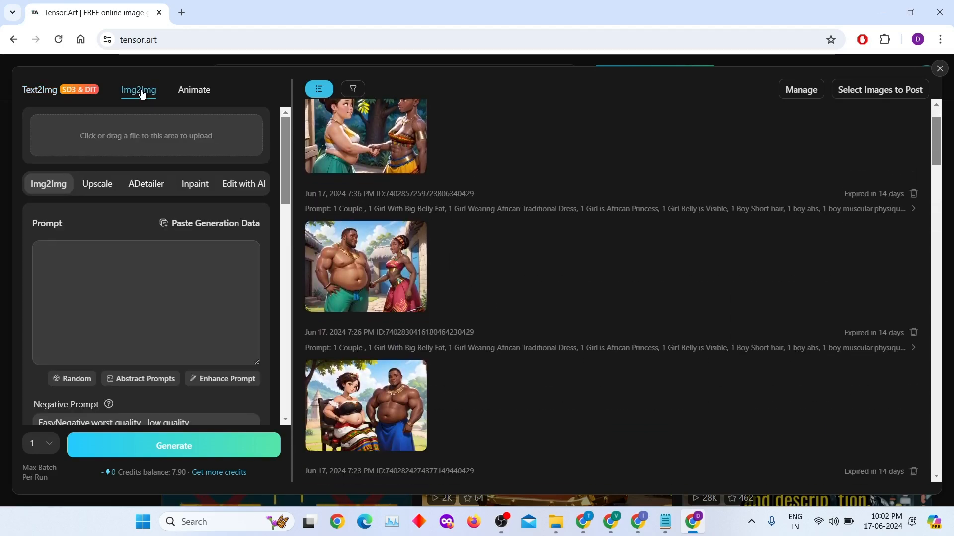
{"action": "scroll", "coordinate": [457, 232], "scroll_direction": "up", "scroll_amount": 1}
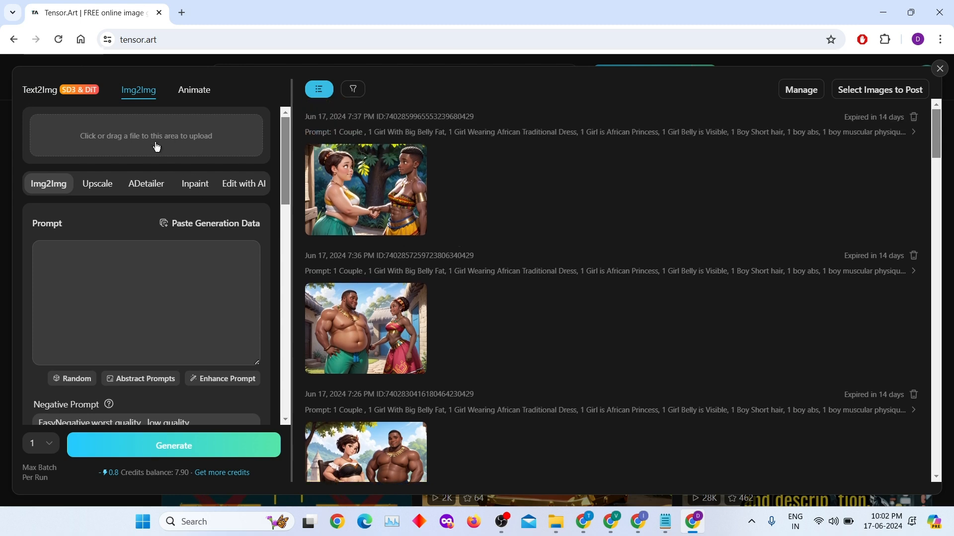
{"action": "left_click", "coordinate": [155, 144]}
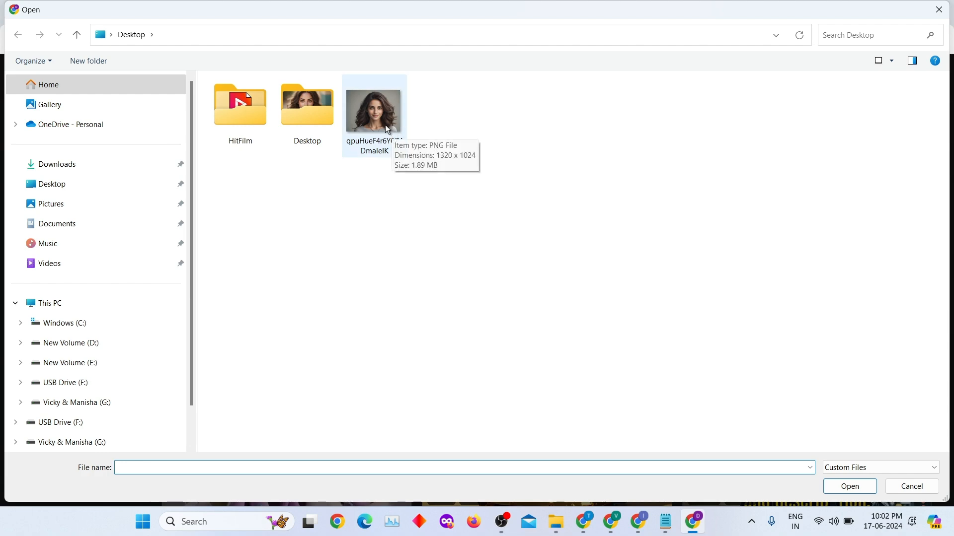
{"action": "double_click", "coordinate": [386, 125]}
{"action": "left_click", "coordinate": [664, 90]}
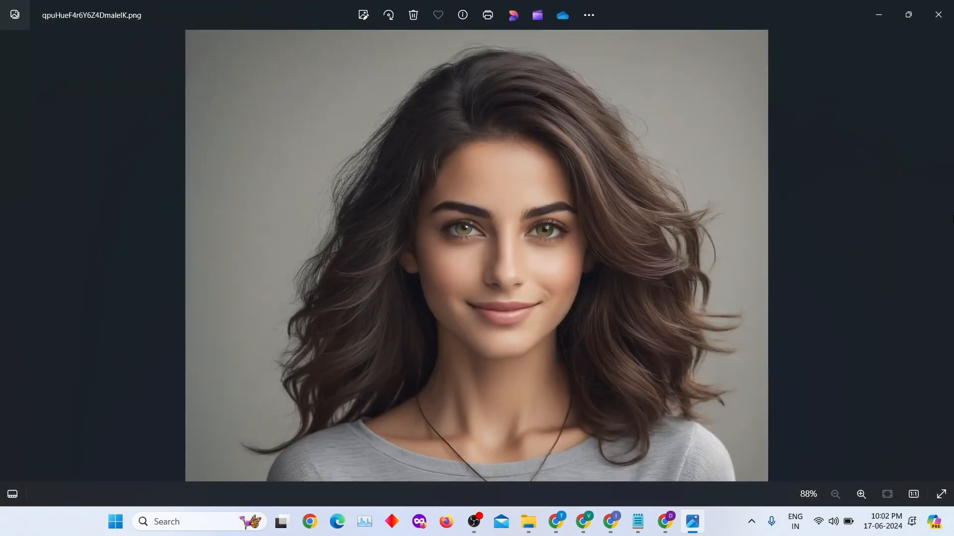
{"action": "left_click", "coordinate": [937, 15]}
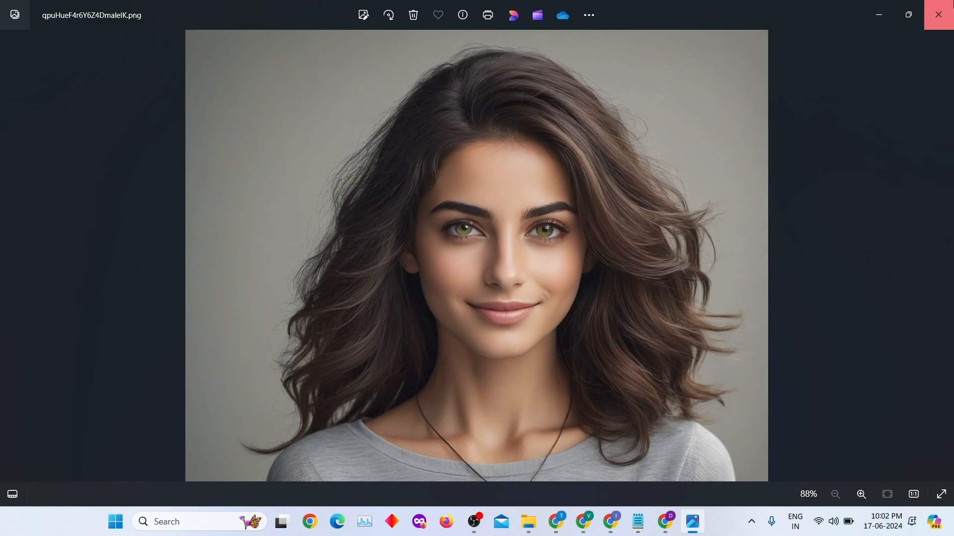
{"action": "left_click", "coordinate": [850, 487]}
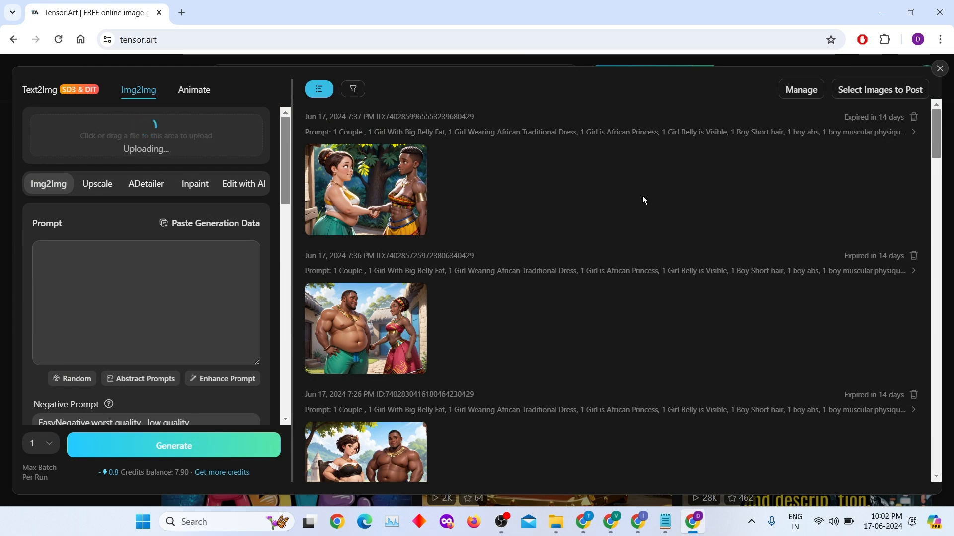
Once the 1320 x 1024 portrait finishes uploading, move to the Models section
{"action": "left_click", "coordinate": [99, 247]}
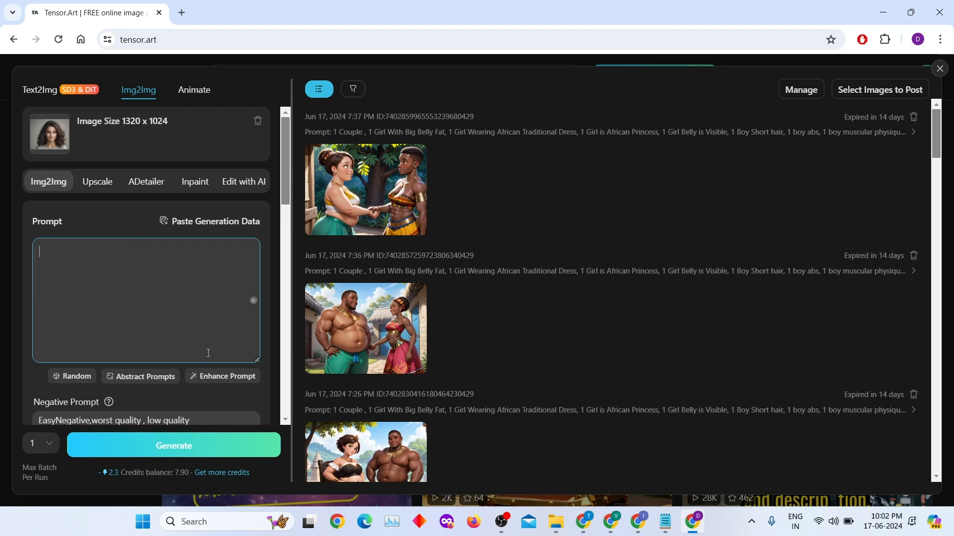
{"action": "scroll", "coordinate": [208, 353], "scroll_direction": "down", "scroll_amount": 5}
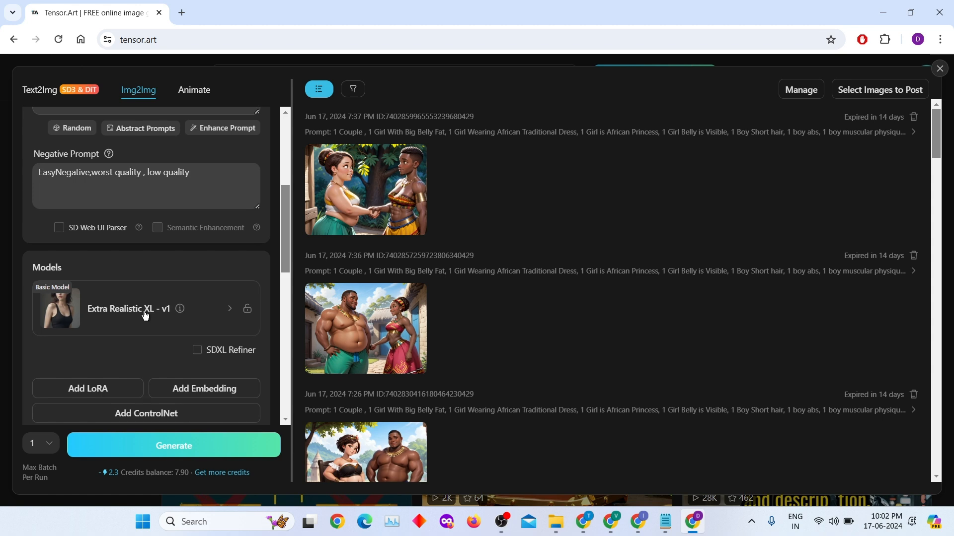
Choose NUKE - Disney Pixar Style from the 3D category as the basic model
{"action": "left_click", "coordinate": [145, 316]}
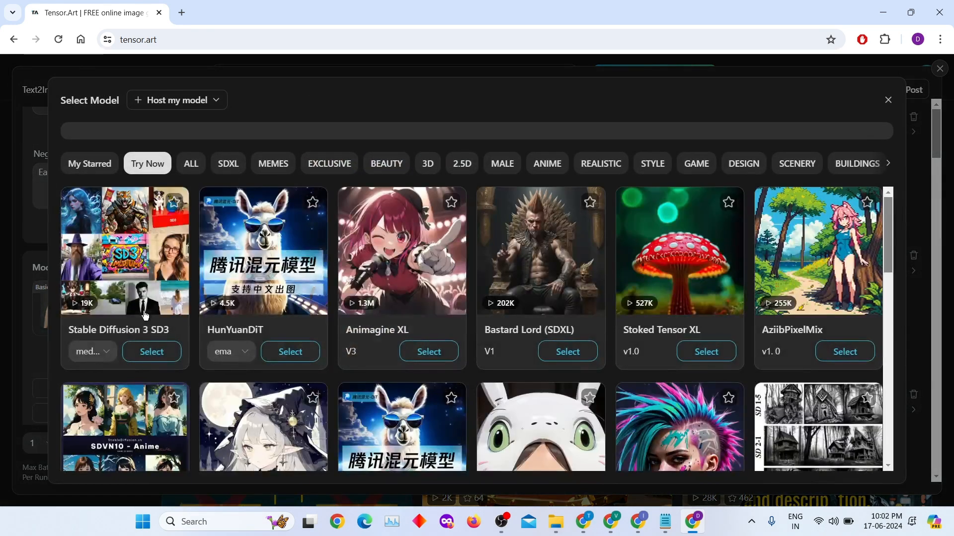
{"action": "scroll", "coordinate": [635, 316], "scroll_direction": "down", "scroll_amount": 4}
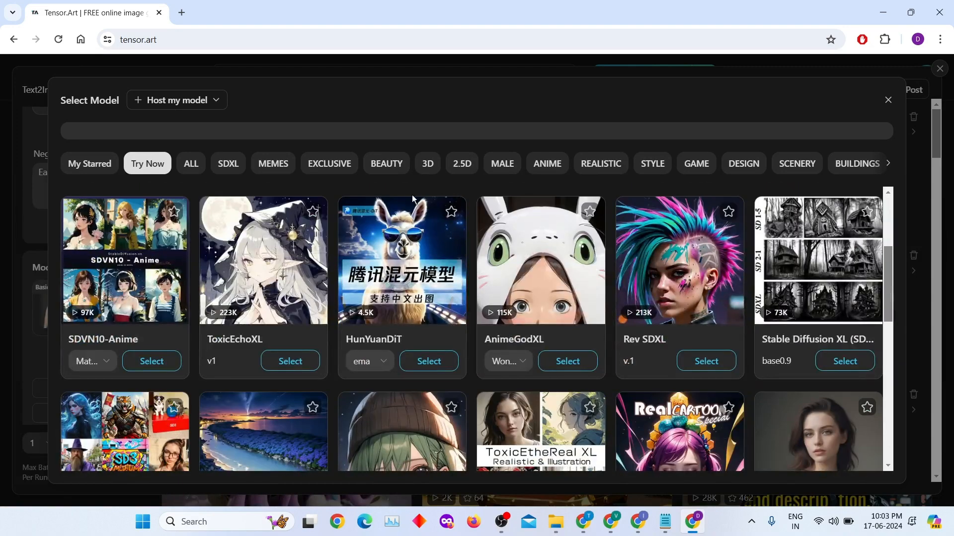
{"action": "left_click", "coordinate": [427, 167]}
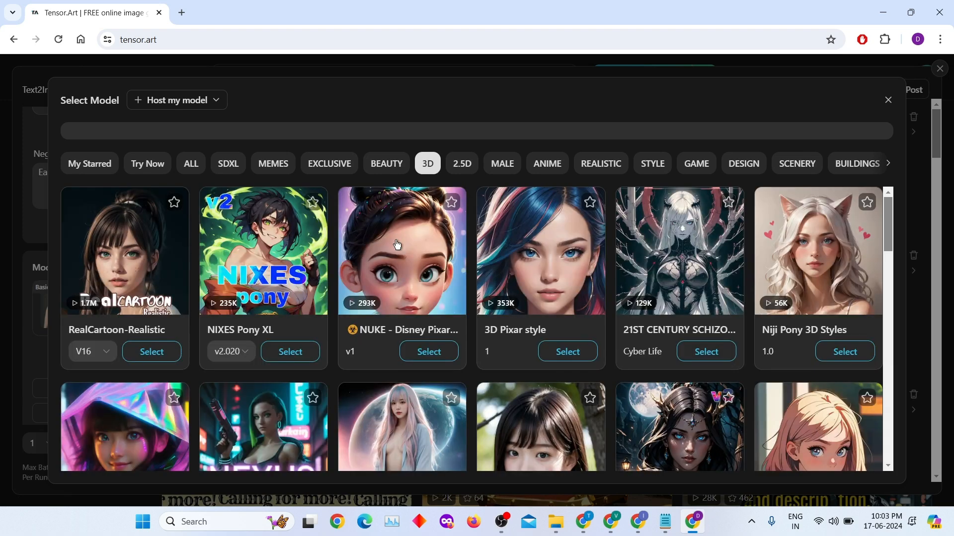
{"action": "left_click", "coordinate": [408, 269]}
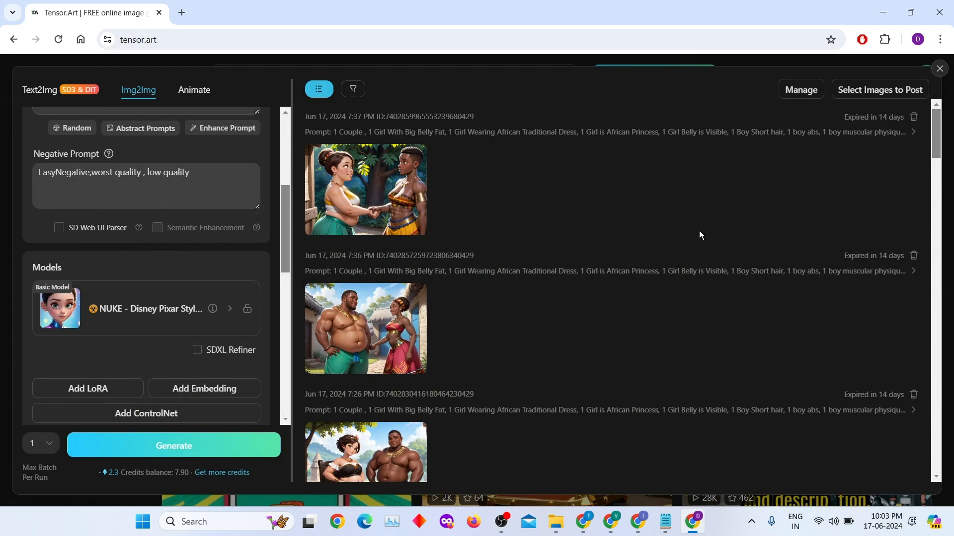
Prepend 'A Women in Pink Tshirt ,' to the 'disney pixar style' prompt and generate
{"action": "scroll", "coordinate": [194, 263], "scroll_direction": "up", "scroll_amount": 5}
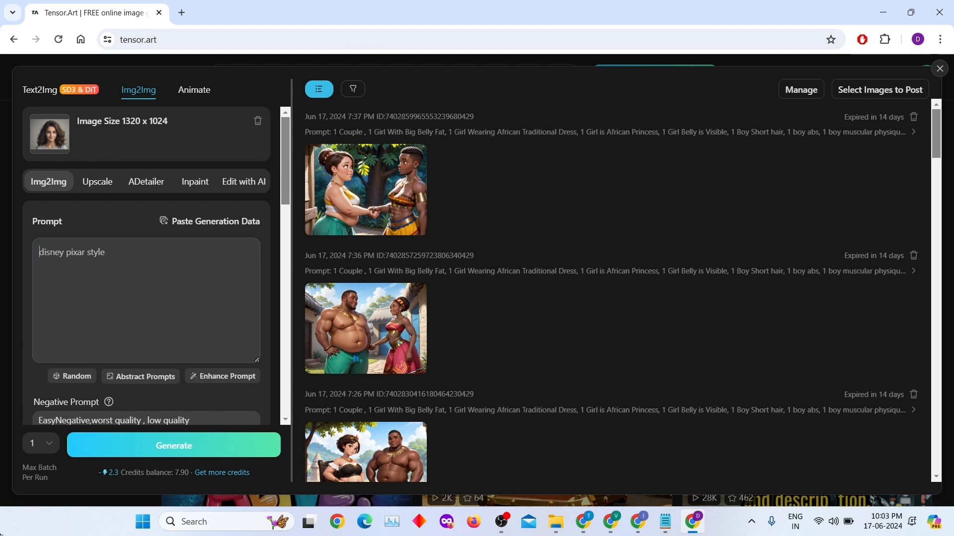
{"action": "type", "text": "A Women "}
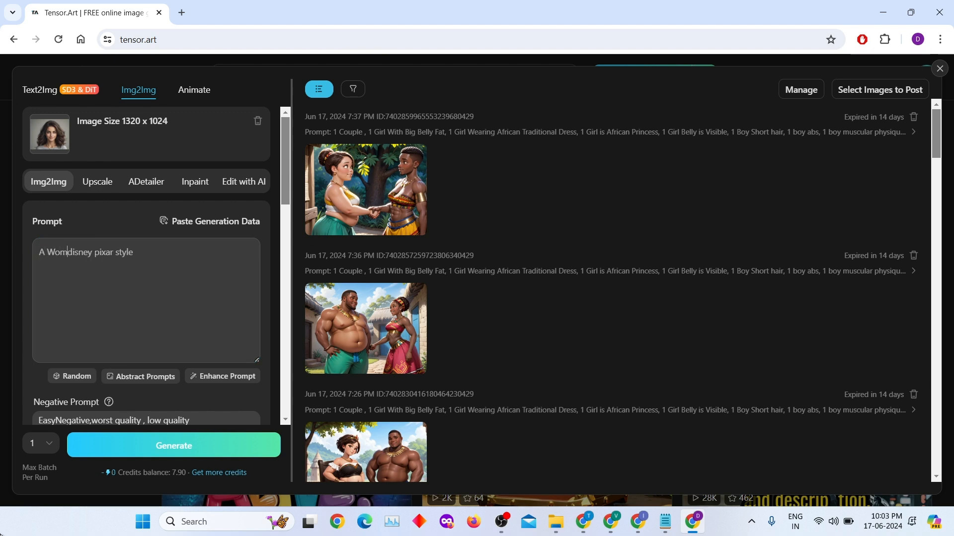
{"action": "type", "text": "in Pink "}
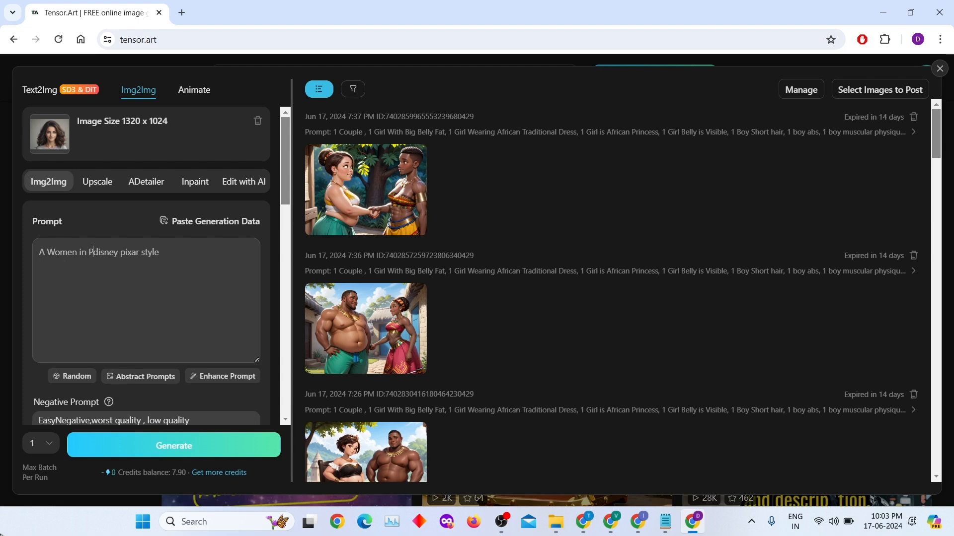
{"action": "type", "text": "Tshirt"}
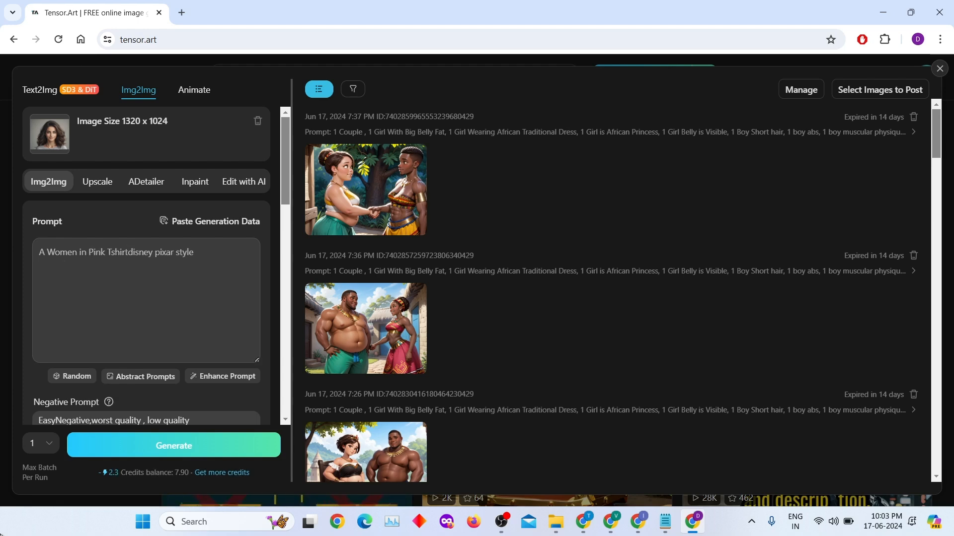
{"action": "type", "text": " ,"}
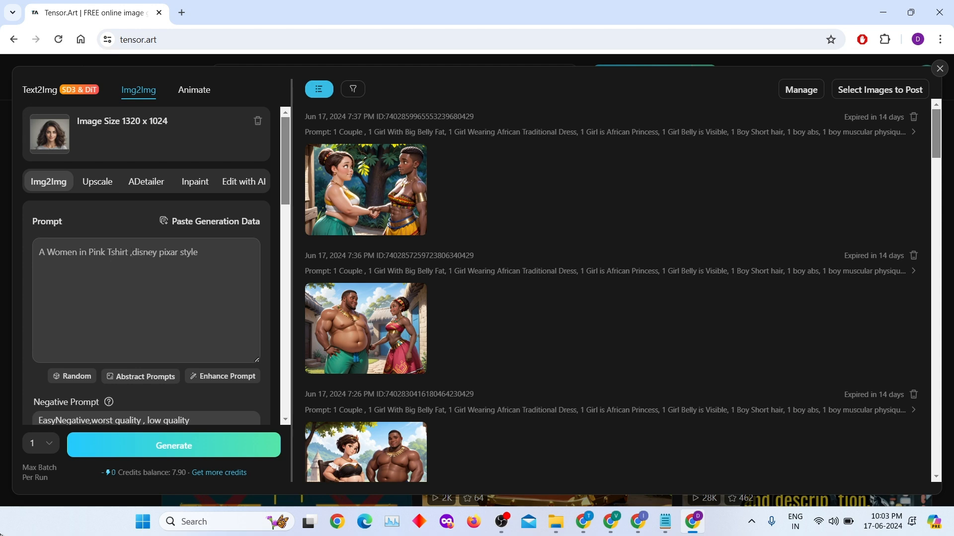
{"action": "left_click", "coordinate": [203, 447]}
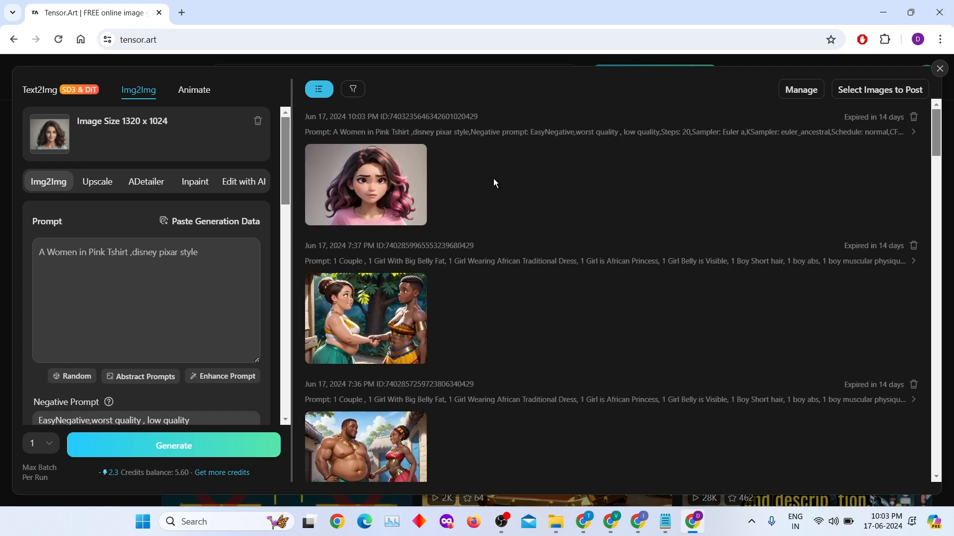
Open the pink T-shirt cartoon's enlarged view, then close it
{"action": "left_click", "coordinate": [362, 187]}
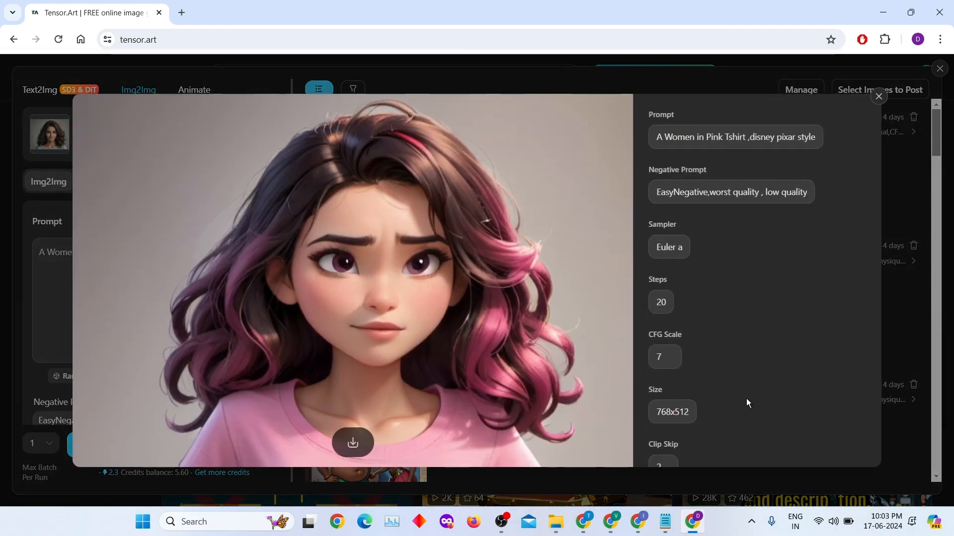
{"action": "left_click", "coordinate": [879, 97]}
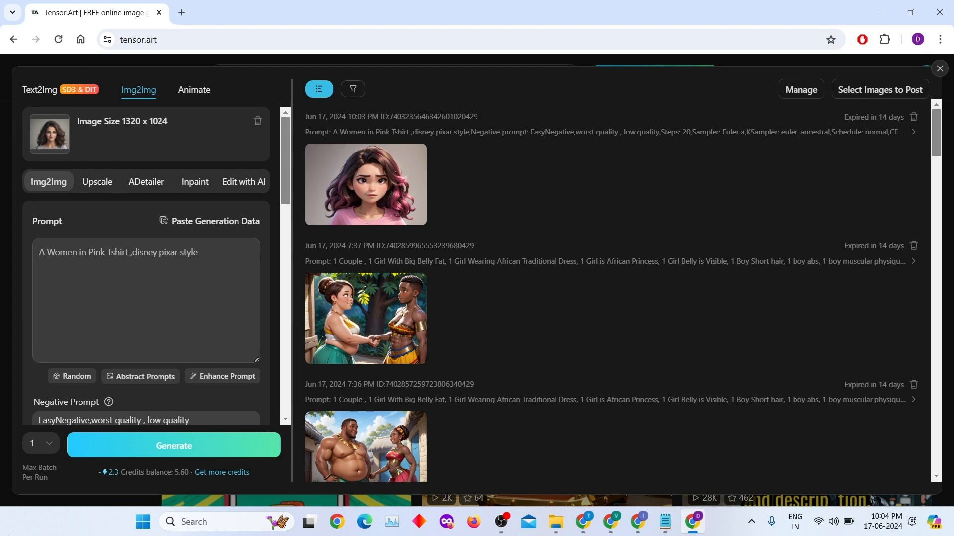
Replace 'Pink Tshirt' with 'yellow background' in the prompt and generate a new portrait
{"action": "key", "text": "BackSpace"}
{"action": "key", "text": "BackSpace"}
{"action": "key", "text": "BackSpace"}
{"action": "key", "text": "BackSpace"}
{"action": "key", "text": "BackSpace"}
{"action": "key", "text": "BackSpace"}
{"action": "key", "text": "BackSpace"}
{"action": "key", "text": "BackSpace"}
{"action": "key", "text": "BackSpace"}
{"action": "key", "text": "BackSpace"}
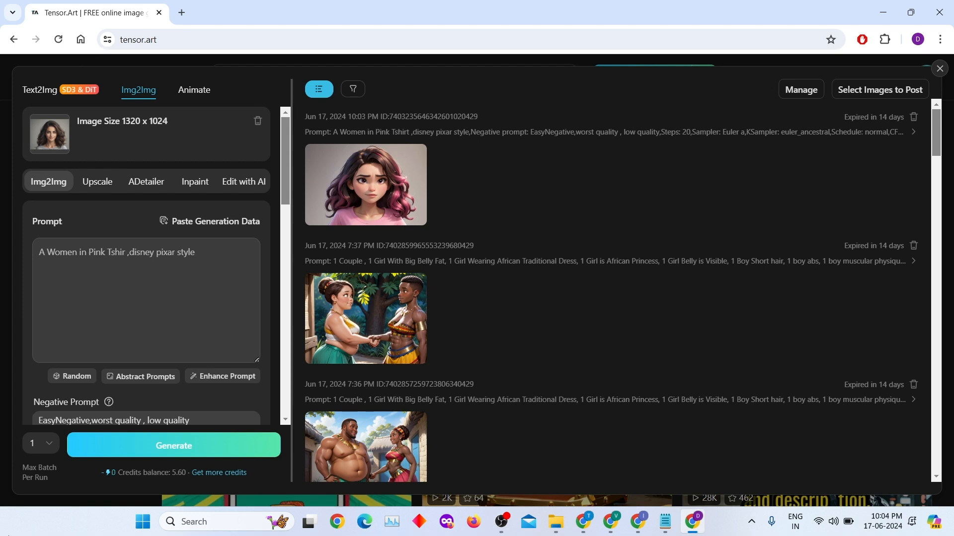
{"action": "key", "text": "BackSpace"}
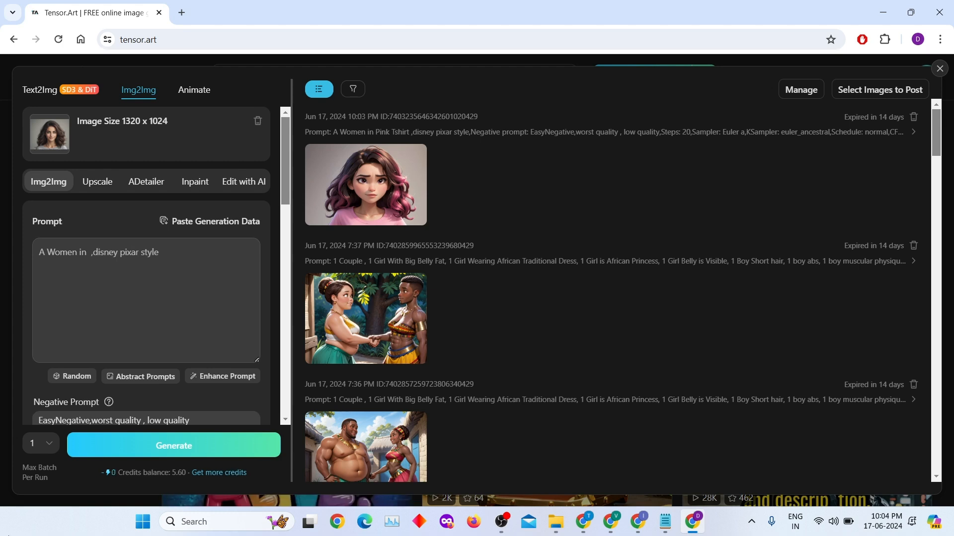
{"action": "type", "text": "gray backgro"}
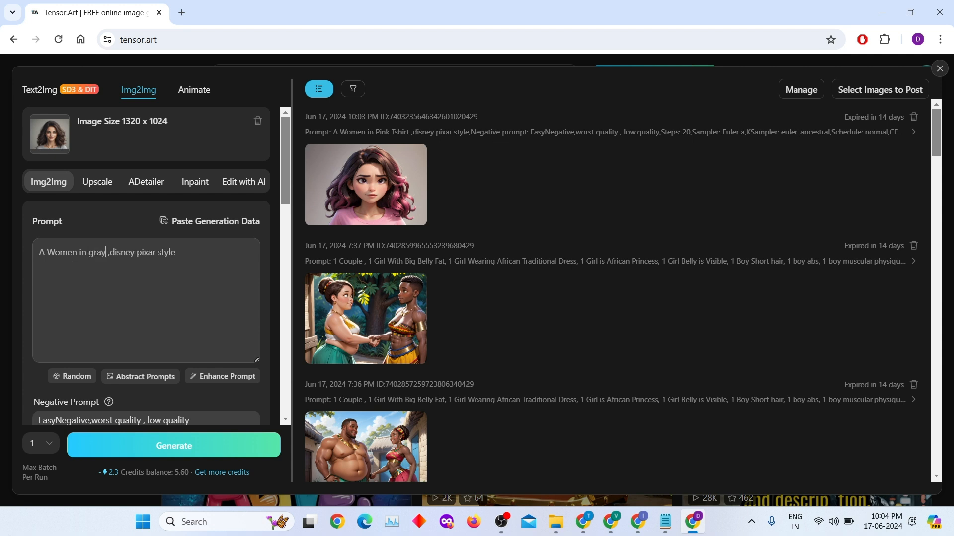
{"action": "type", "text": "und"}
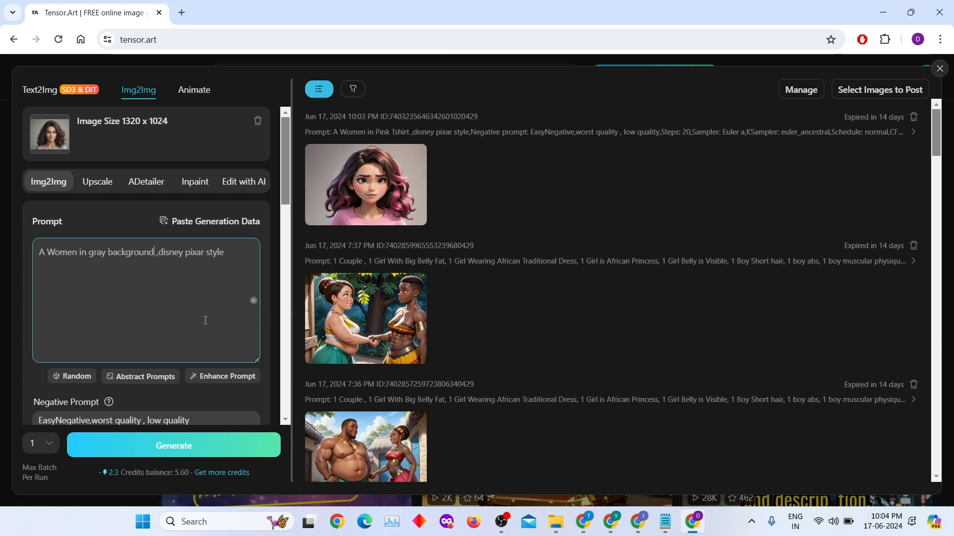
{"action": "double_click", "coordinate": [118, 253]}
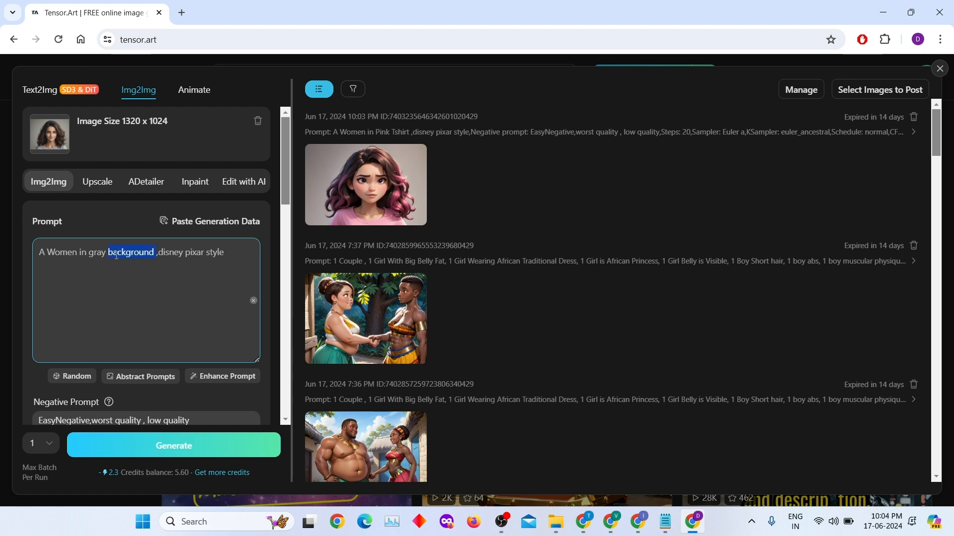
{"action": "double_click", "coordinate": [97, 253]}
{"action": "type", "text": "yellow"}
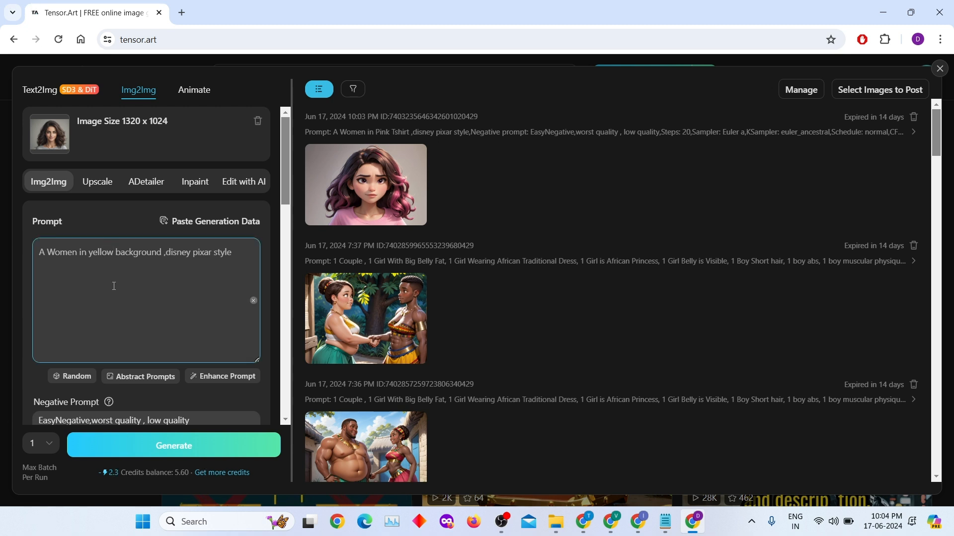
{"action": "left_click", "coordinate": [174, 454]}
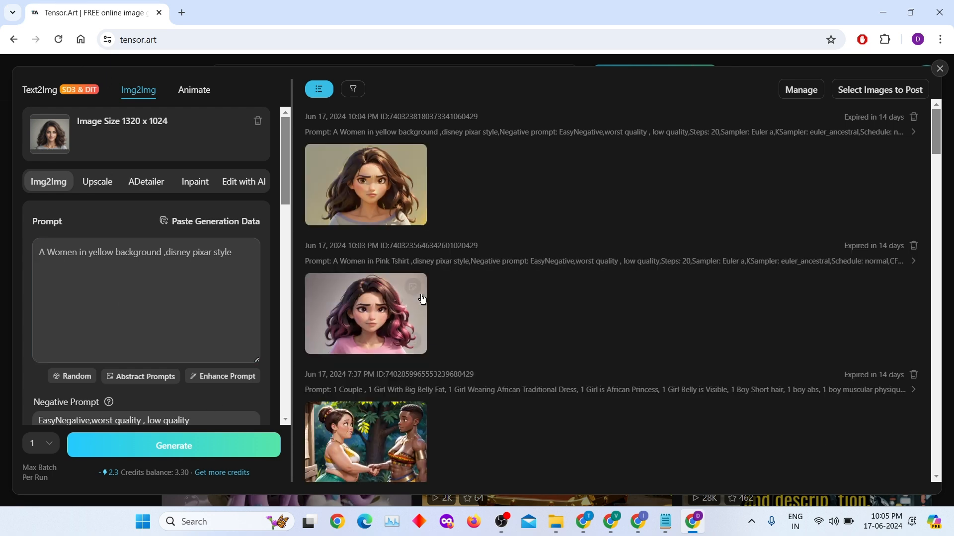
{"action": "left_click", "coordinate": [376, 187]}
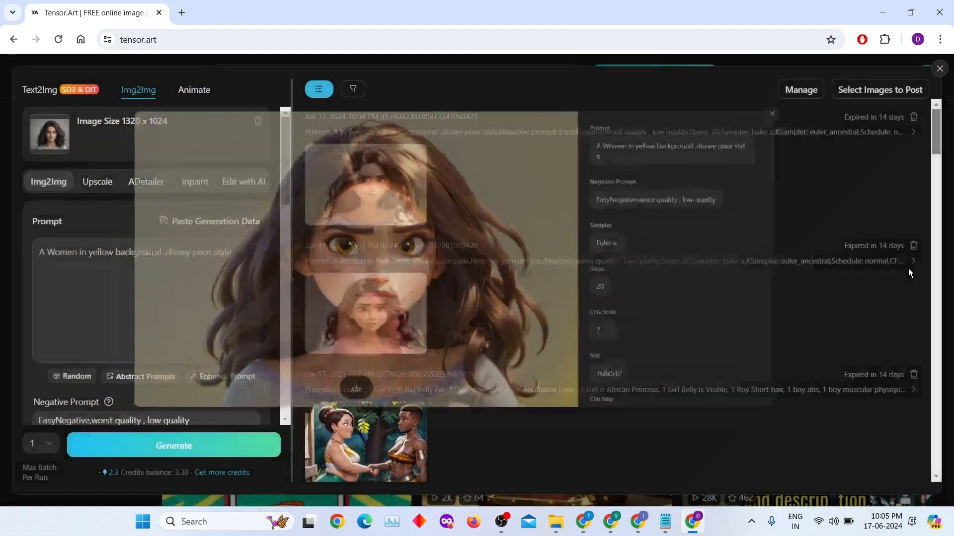
{"action": "left_click", "coordinate": [908, 269]}
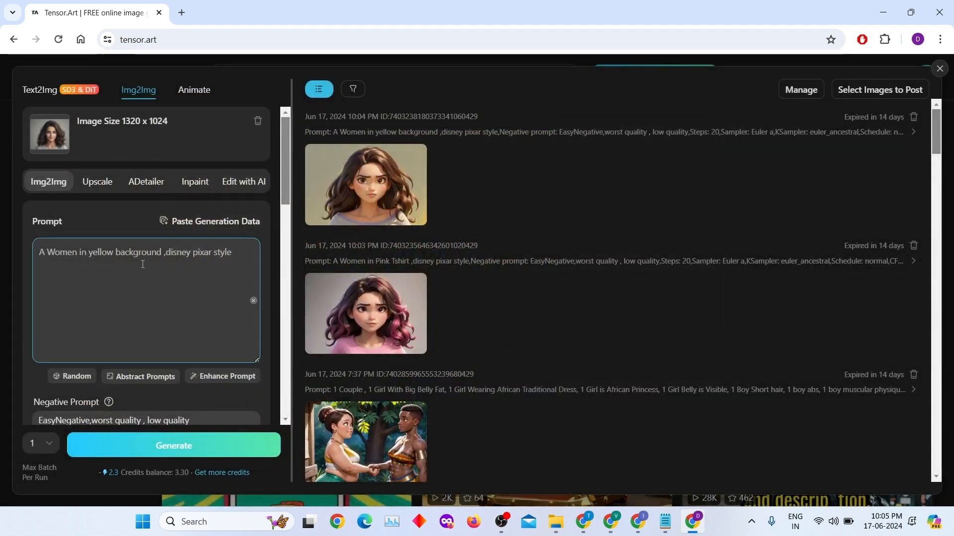
Insert ' smiling,blue eyes ,' before 'disney pixar style' in the prompt and generate
{"action": "left_click", "coordinate": [171, 254]}
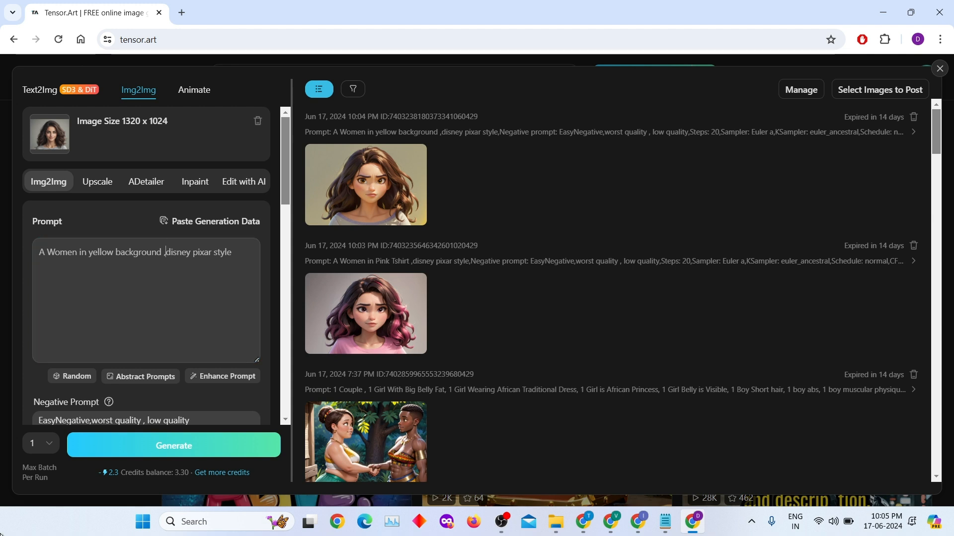
{"action": "type", "text": "smil"}
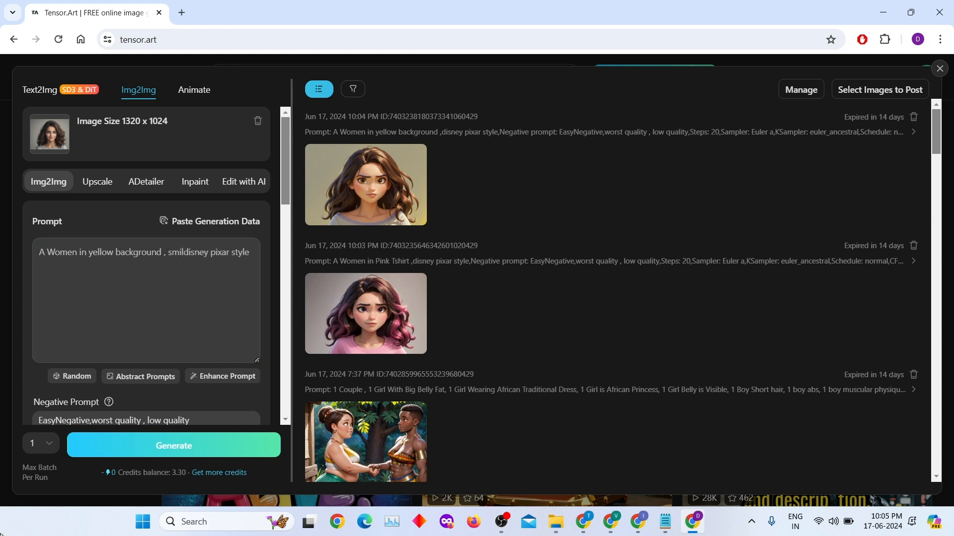
{"action": "type", "text": "ing"}
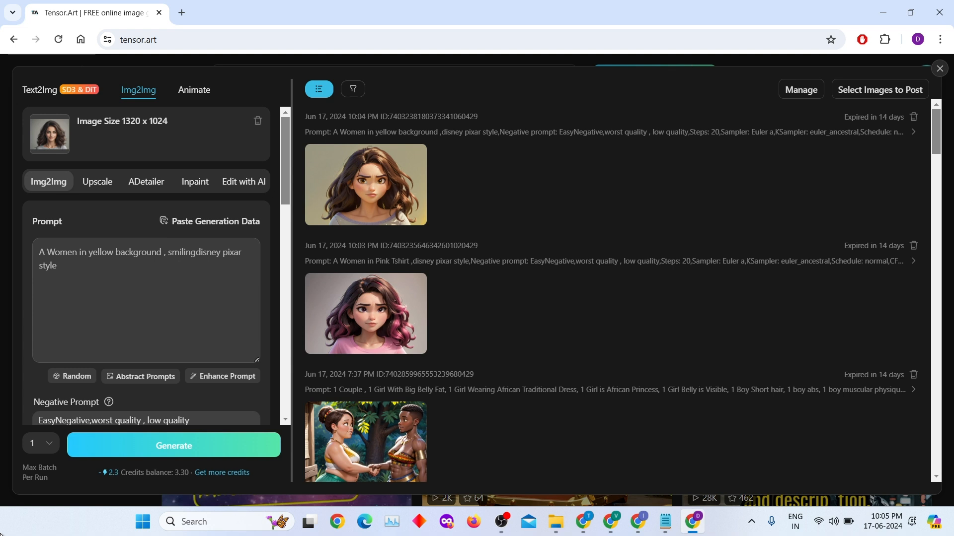
{"action": "type", "text": ",blue eyes ,"}
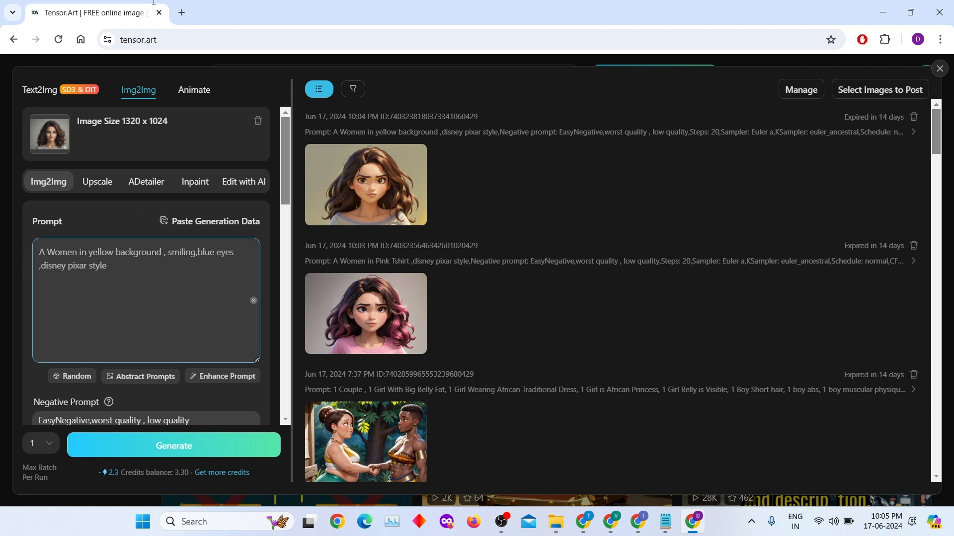
{"action": "left_click", "coordinate": [219, 453]}
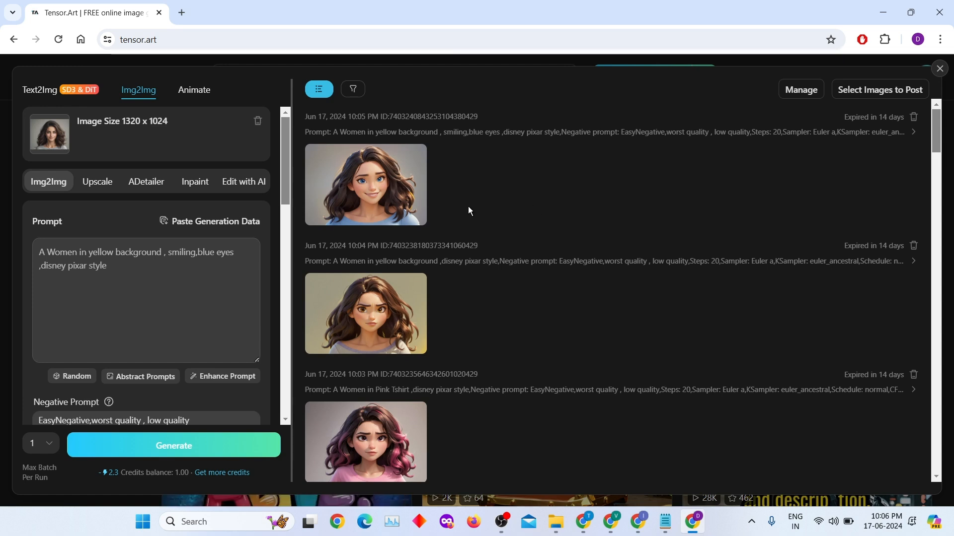
{"action": "mouse_move", "coordinate": [392, 203]}
{"action": "left_click", "coordinate": [369, 193]}
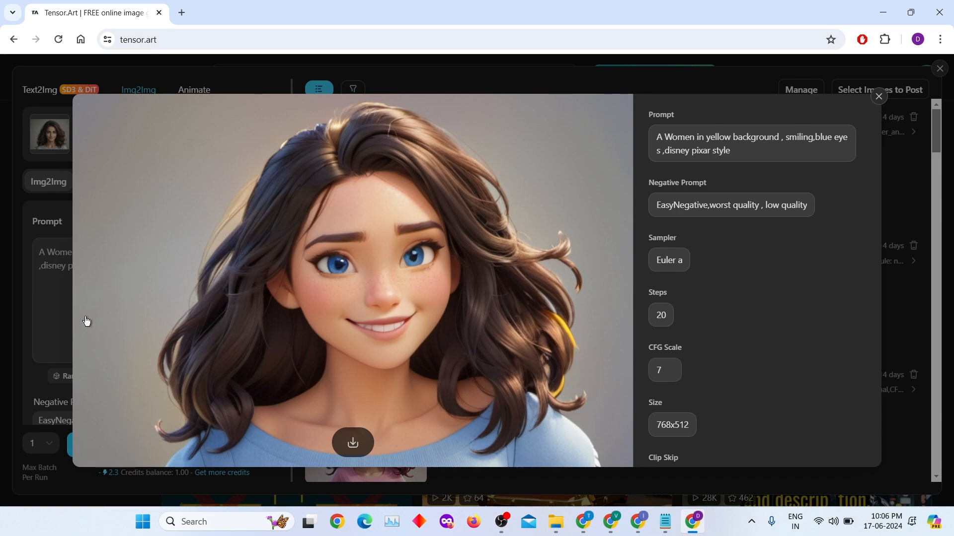
{"action": "left_click", "coordinate": [916, 248]}
{"action": "mouse_move", "coordinate": [356, 217]}
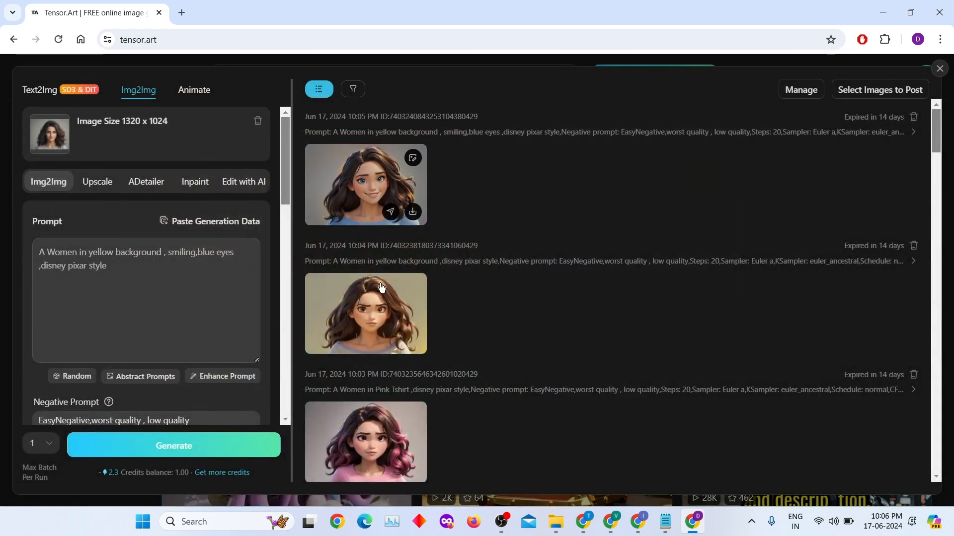
{"action": "scroll", "coordinate": [475, 312], "scroll_direction": "down", "scroll_amount": 1}
{"action": "mouse_move", "coordinate": [390, 277]}
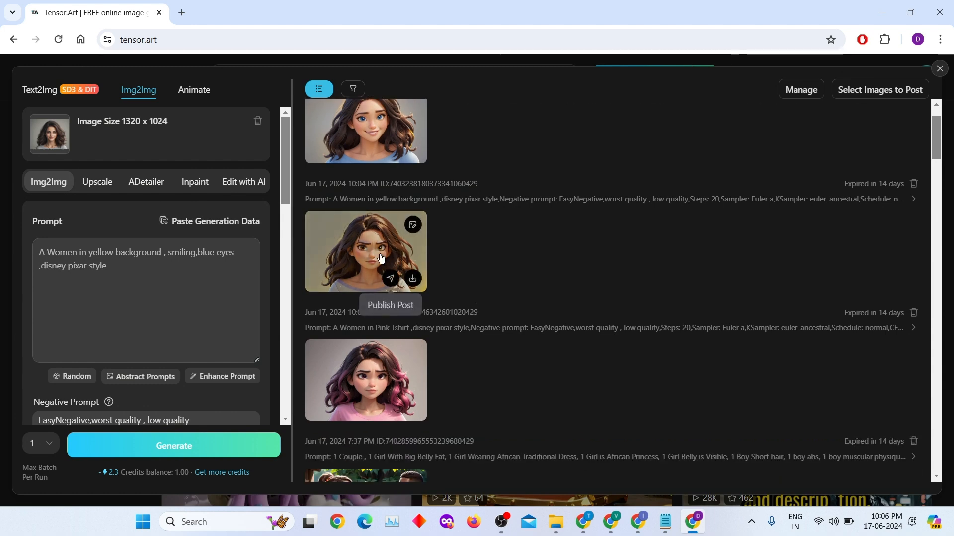